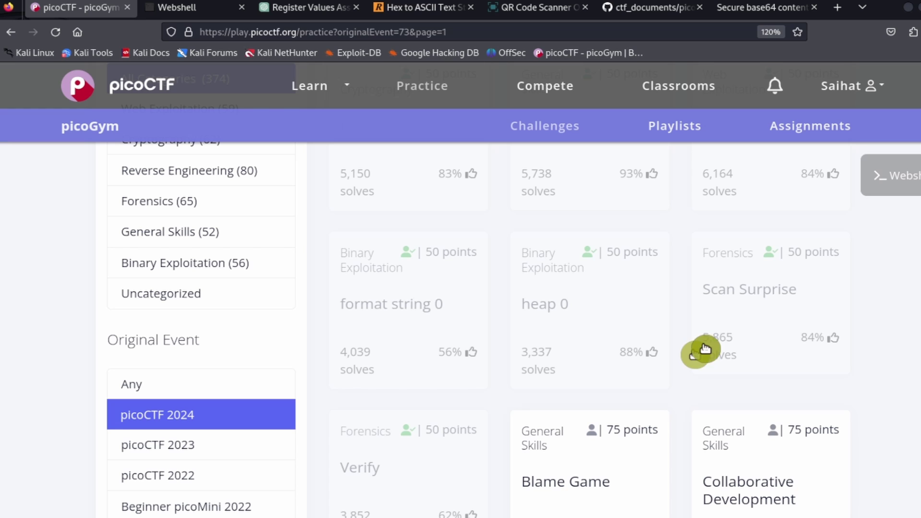
# Open the Scan Surprise challenge card from the picoCTF 2024 practice list.
pyautogui.click(759, 306)
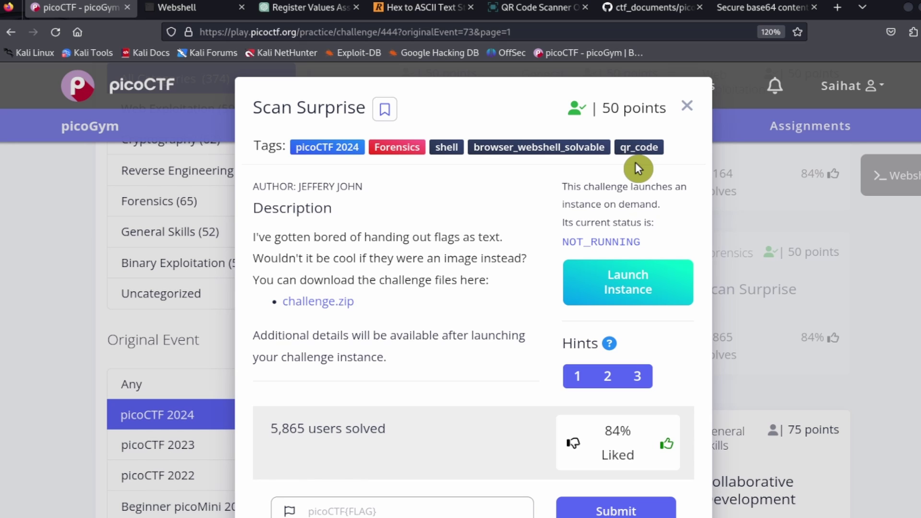
# Switch to the Webshell terminal showing the scansurprise directory listing.
pyautogui.click(183, 10)
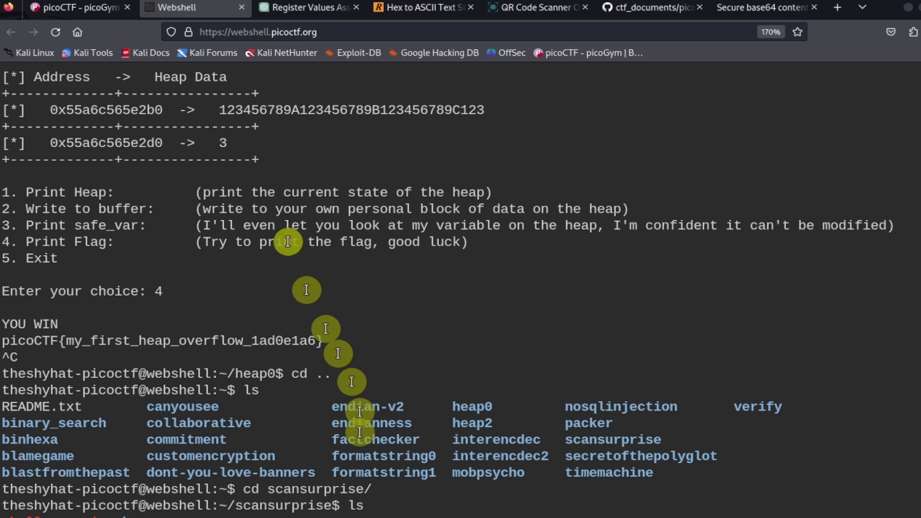
# Return to the Scan Surprise challenge and download challenge.zip from its description.
pyautogui.click(79, 12)
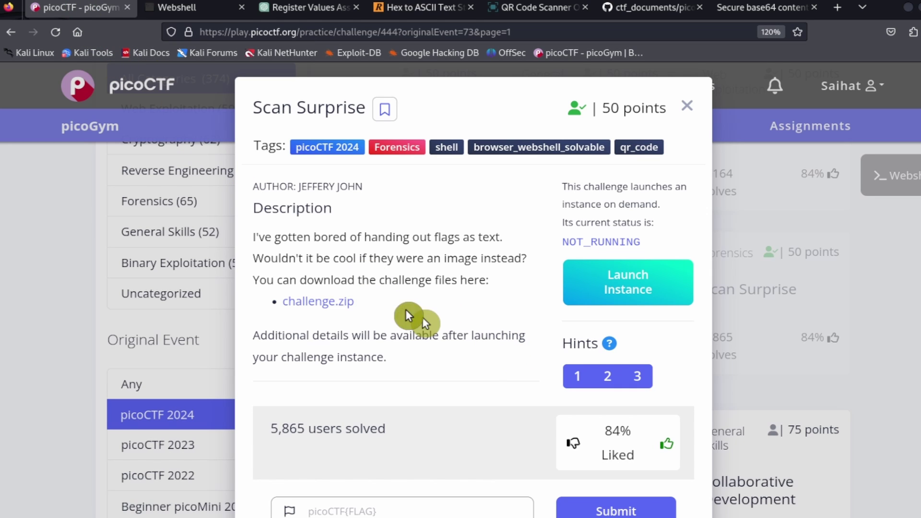
pyautogui.click(306, 300)
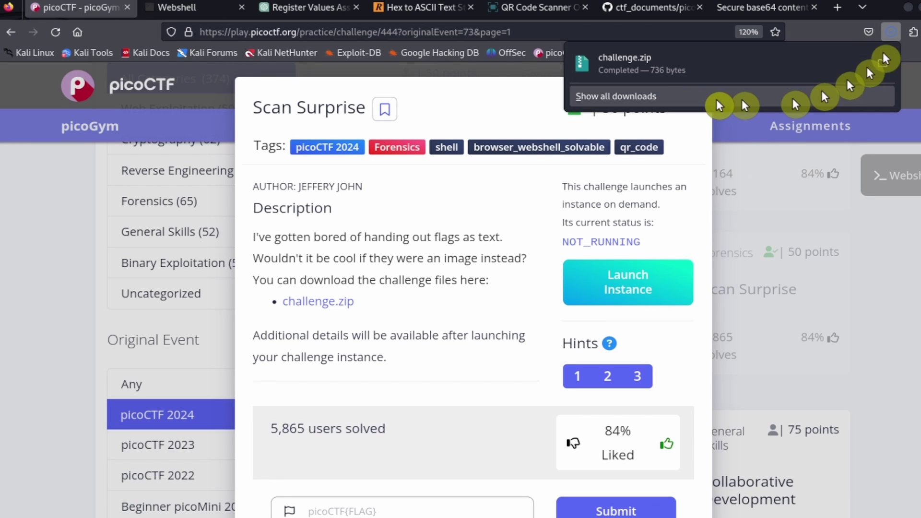
# Open challenge.zip in Engrampa and browse to home/ctf-player/drop-in to reveal flag.png.
pyautogui.click(677, 65)
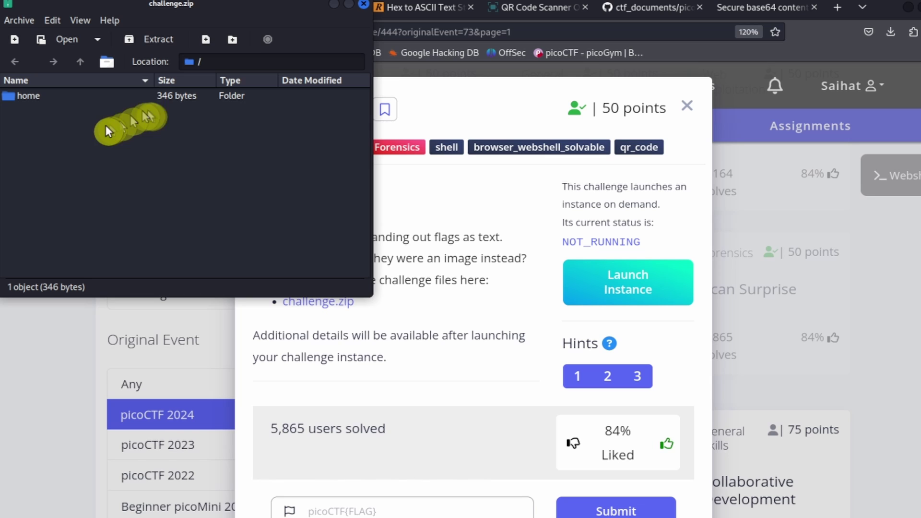
pyautogui.moveTo(285, 7); pyautogui.dragTo(539, 70)
pyautogui.doubleClick(269, 159)
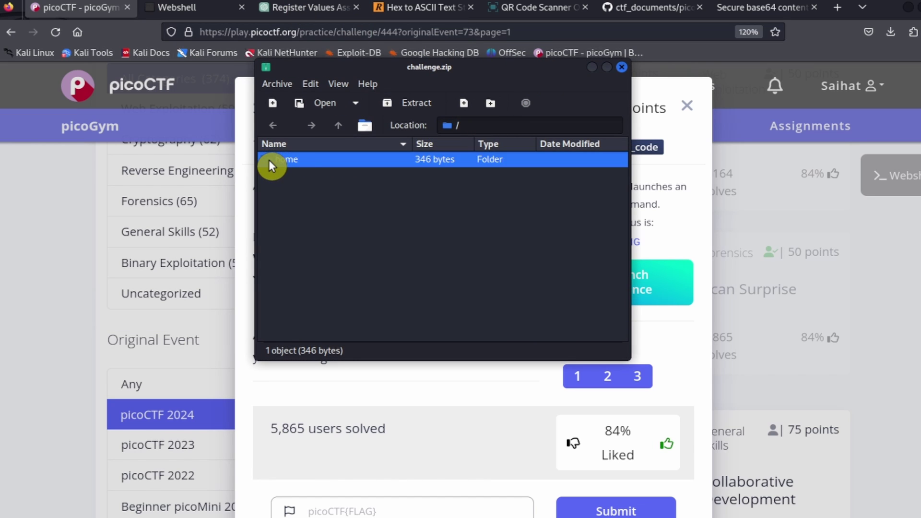
pyautogui.click(271, 161)
pyautogui.doubleClick(269, 160)
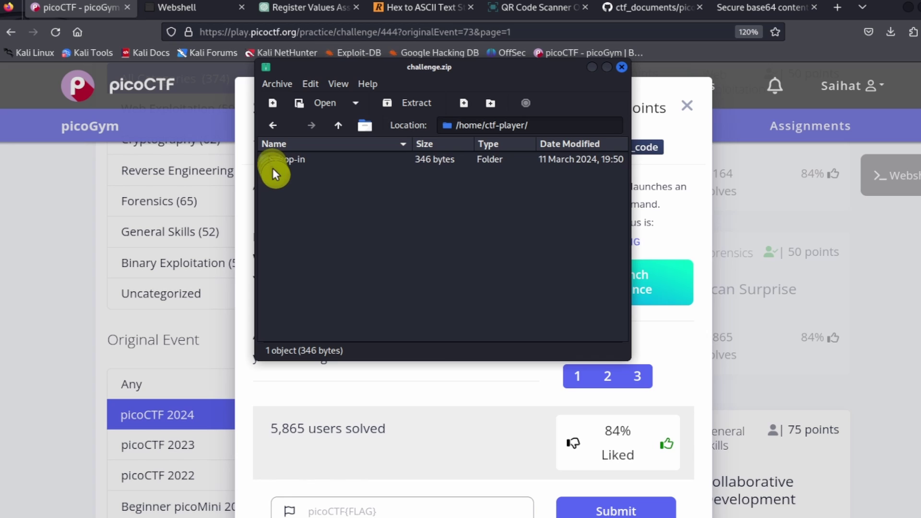
pyautogui.doubleClick(269, 159)
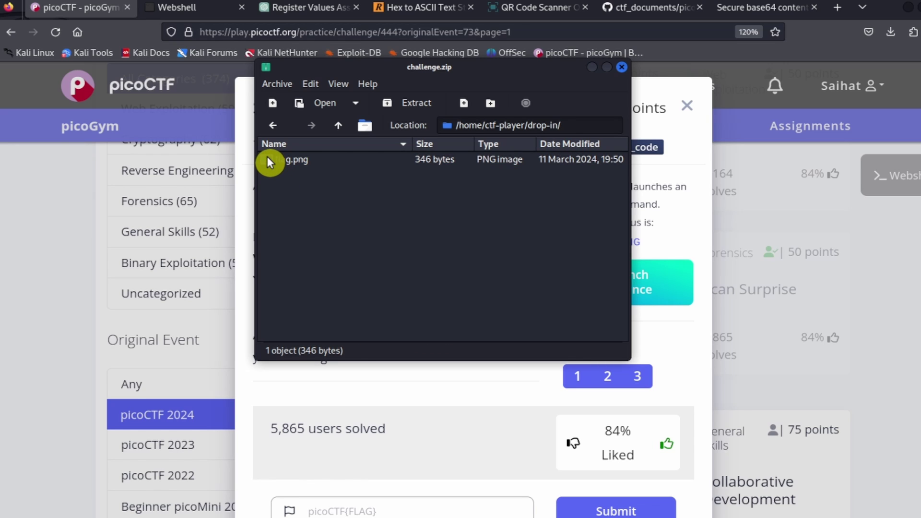
# Minimize the browser and drag flag.png from the archive onto the desktop.
pyautogui.click(907, 8)
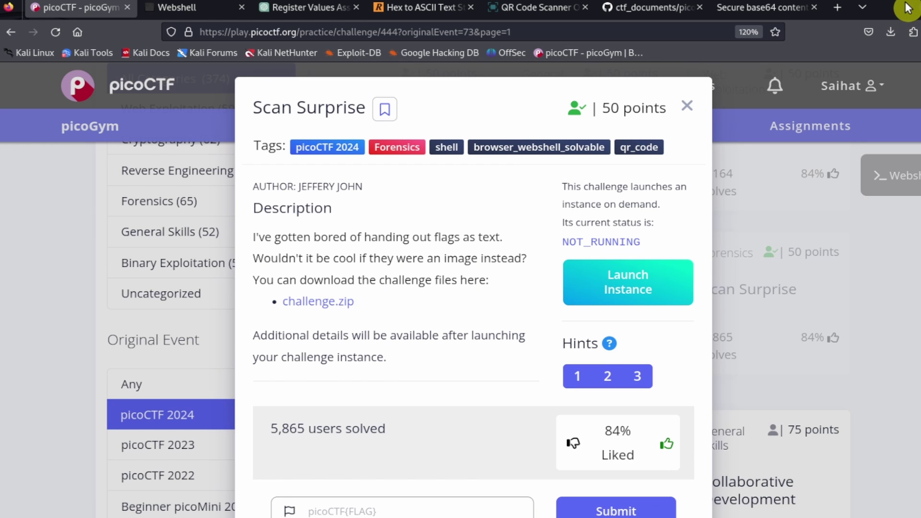
pyautogui.click(907, 8)
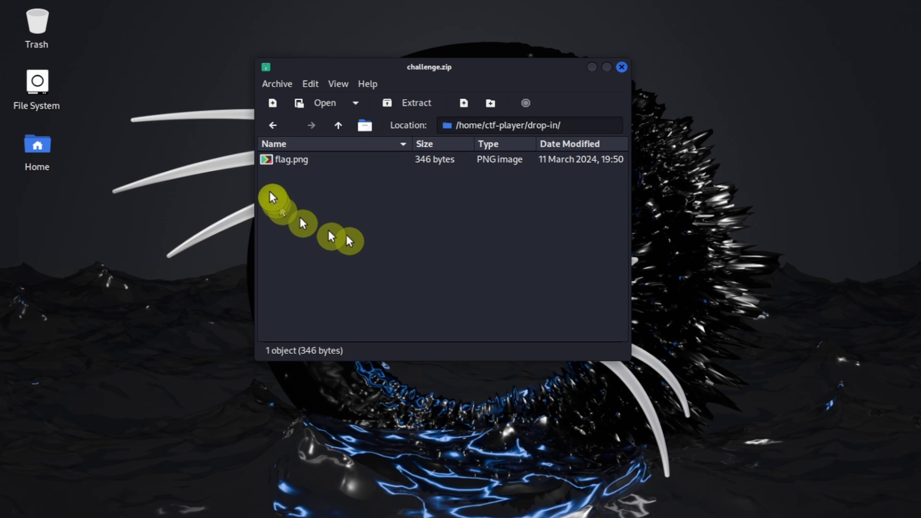
pyautogui.click(282, 162)
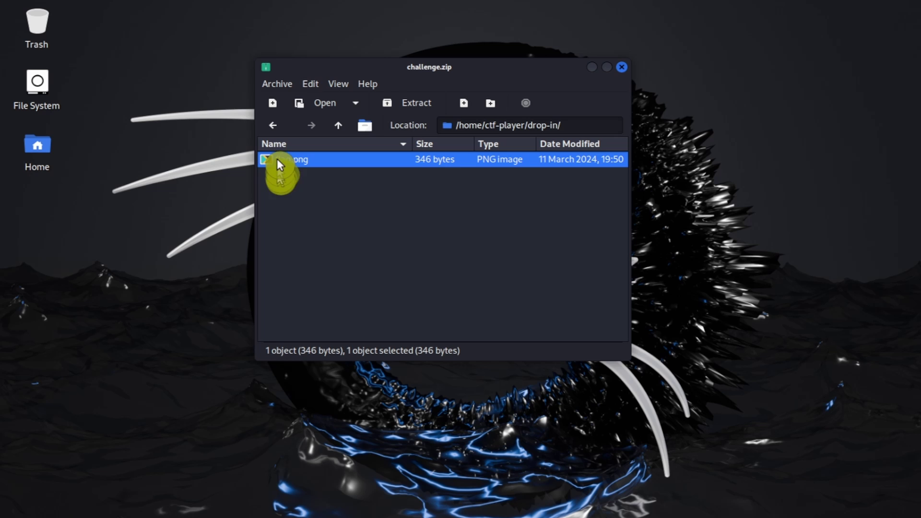
pyautogui.moveTo(282, 161); pyautogui.dragTo(105, 95)
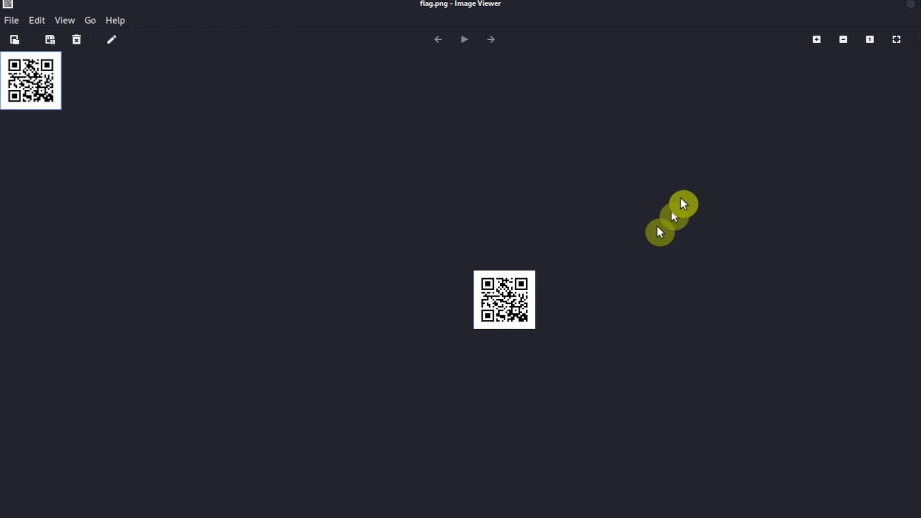
# Zoom in on the flag.png QR code five times in Ristretto, then return to the browser.
pyautogui.click(816, 41)
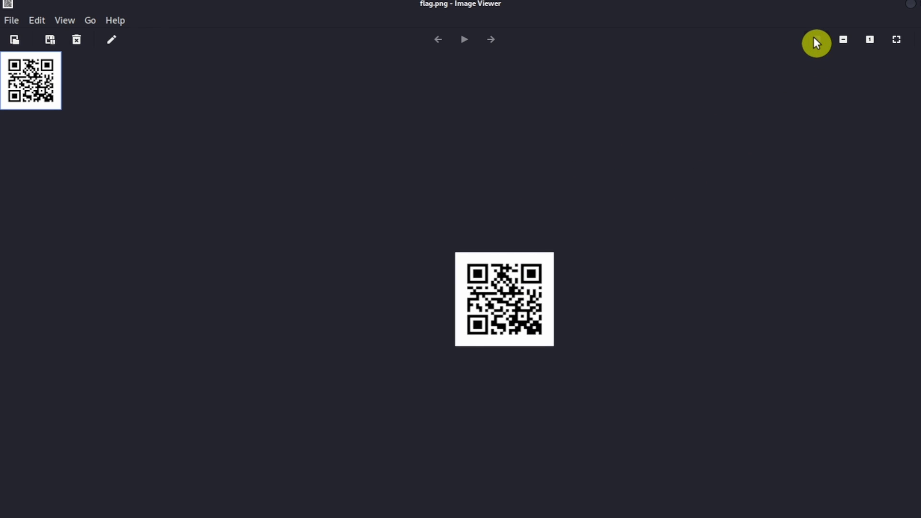
pyautogui.click(816, 40)
pyautogui.click(816, 40)
pyautogui.click(816, 40)
pyautogui.click(815, 40)
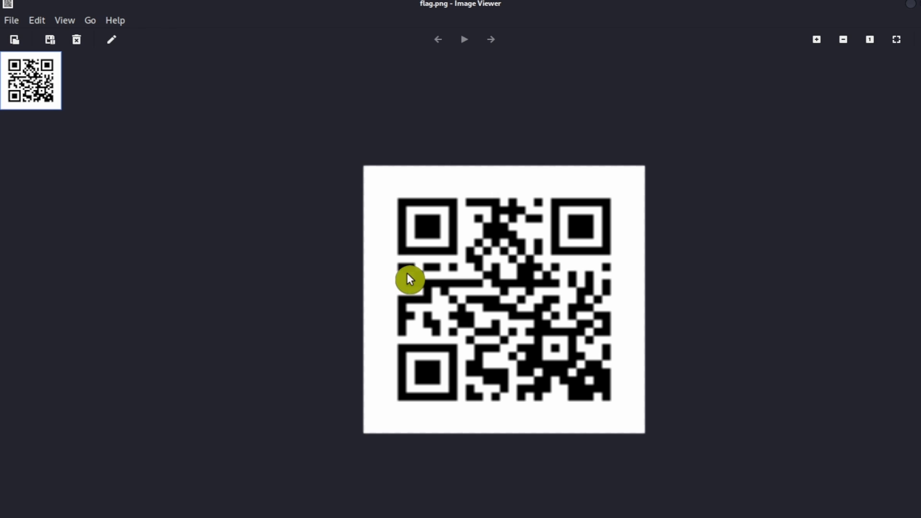
pyautogui.click(261, 2)
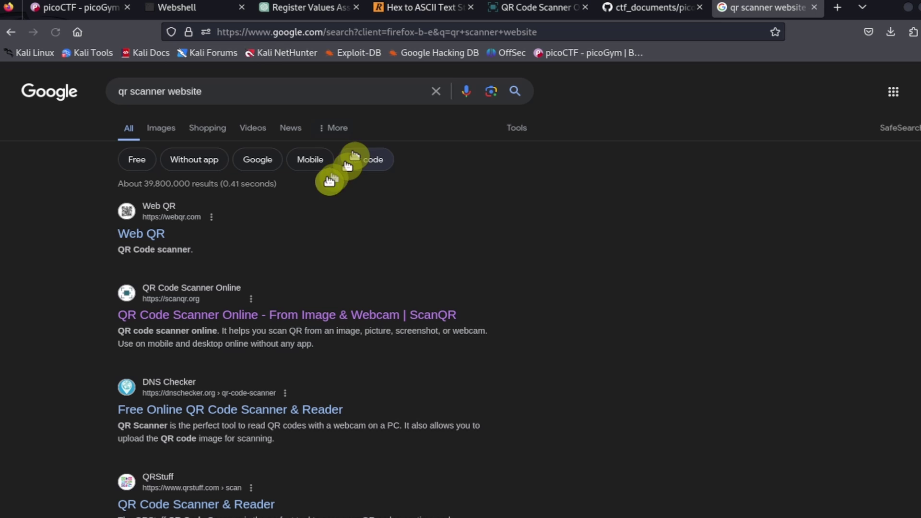
pyautogui.click(139, 234)
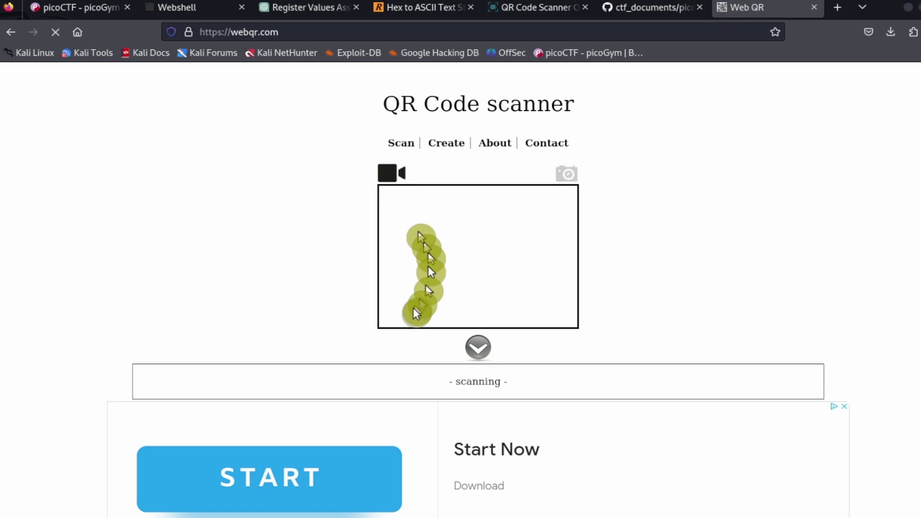
pyautogui.scroll(-3, 358, 320)
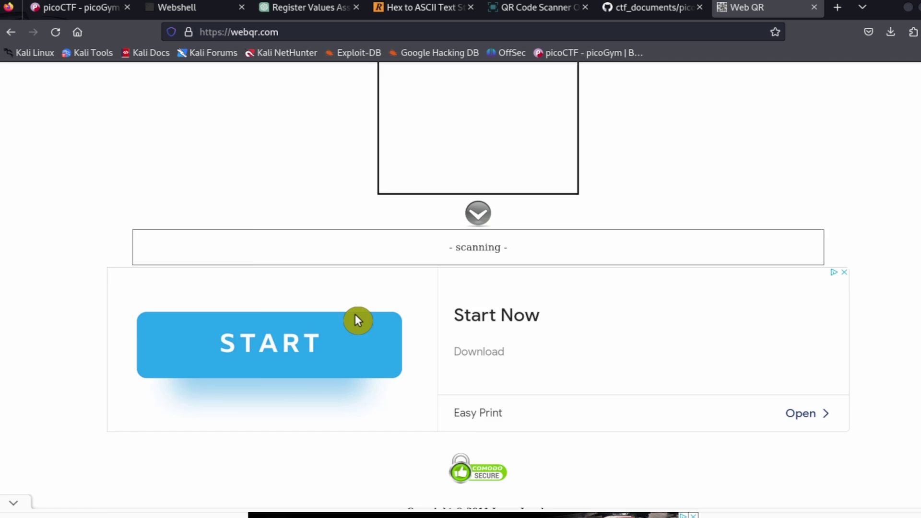
pyautogui.scroll(3, 357, 320)
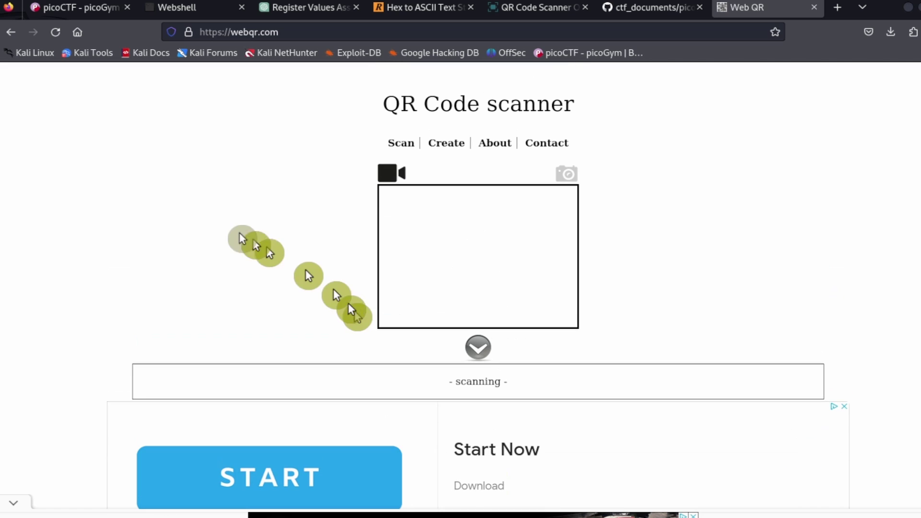
pyautogui.click(11, 33)
pyautogui.scroll(-2, 217, 279)
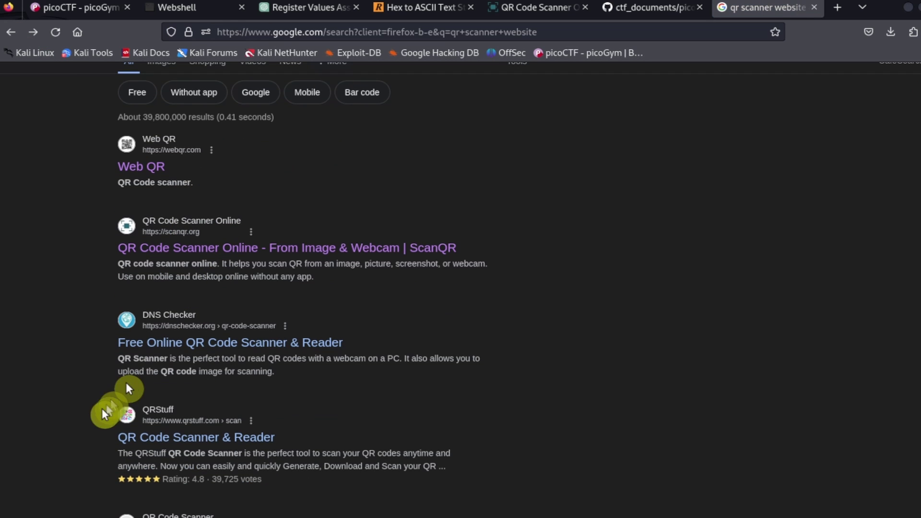
# Upload flag.png to the DNS Checker QR Code Scanner and select the decoded picoCTF flag.
pyautogui.click(153, 345)
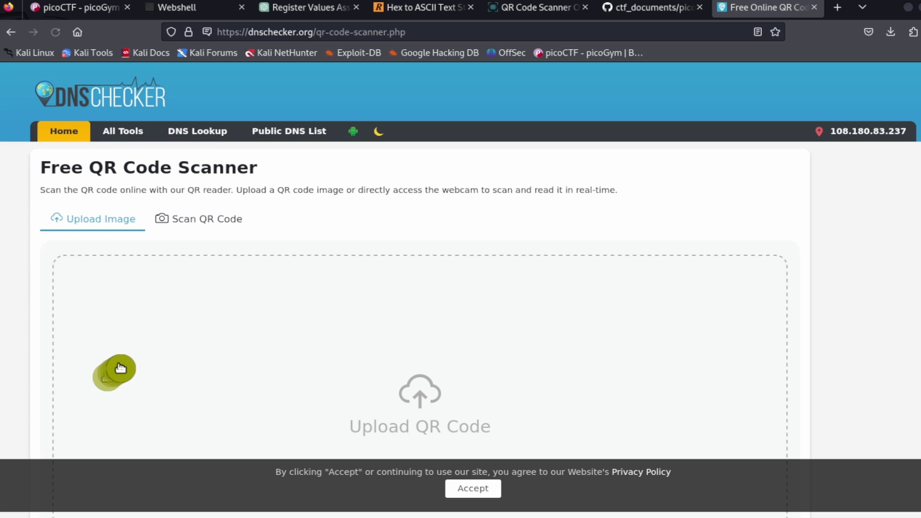
pyautogui.scroll(-3, 216, 312)
pyautogui.scroll(3, 106, 240)
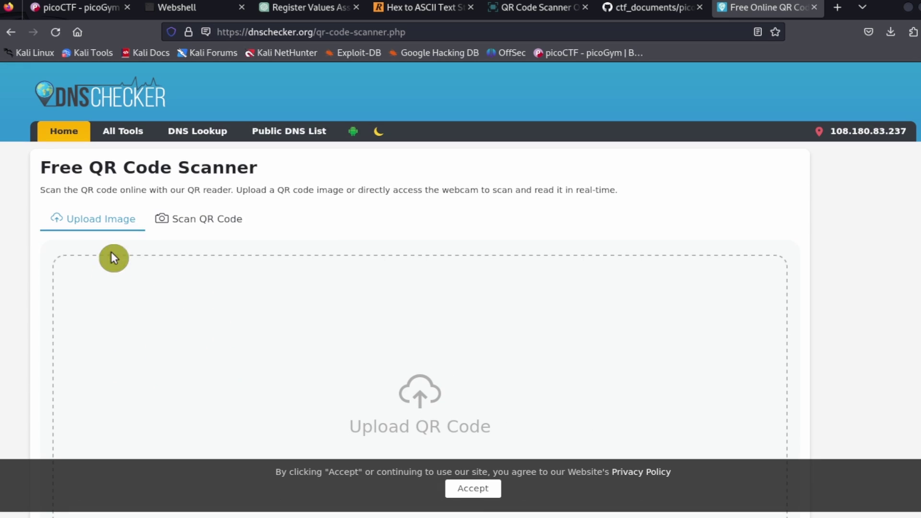
pyautogui.scroll(-3, 164, 288)
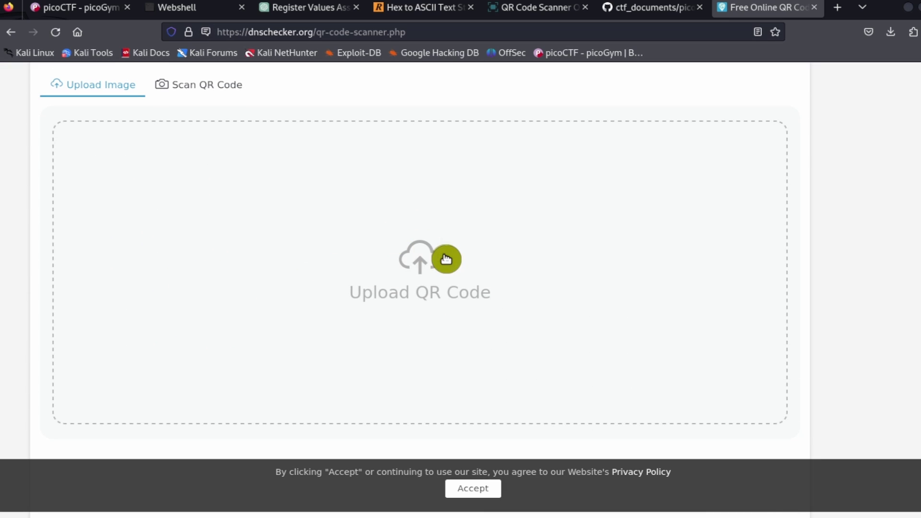
pyautogui.click(446, 259)
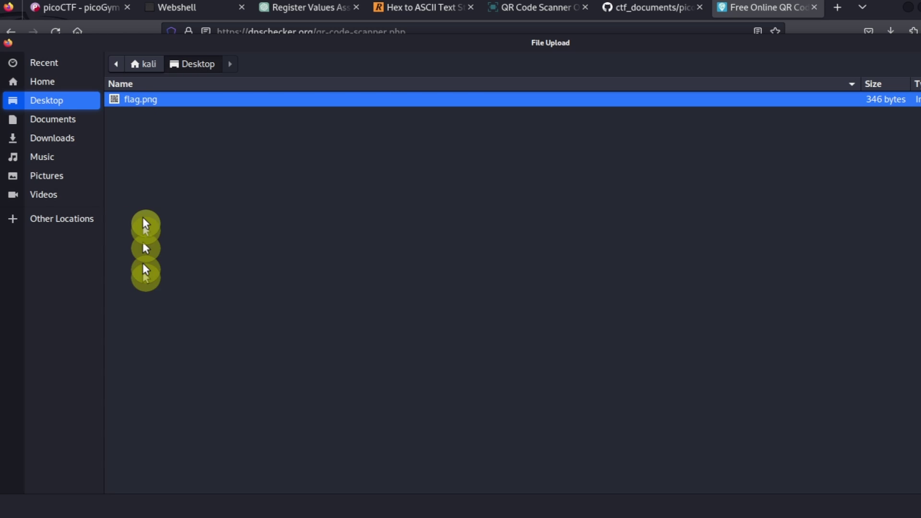
pyautogui.doubleClick(115, 101)
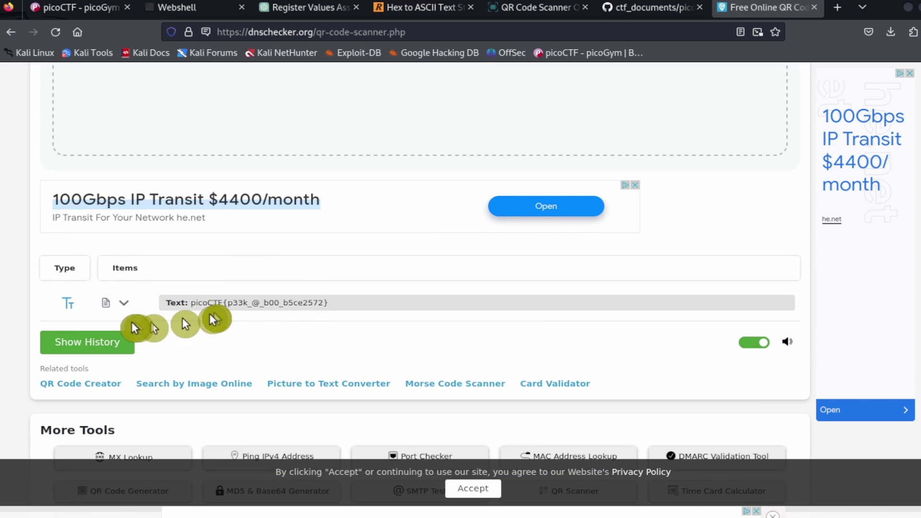
pyautogui.moveTo(345, 302); pyautogui.dragTo(191, 301)
pyautogui.hotkey('ctrl', 'c')
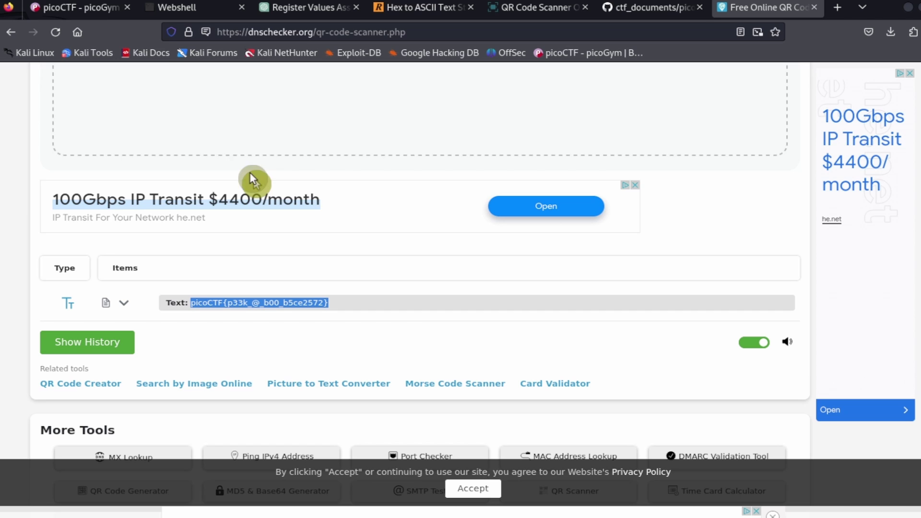
# Paste the decoded flag into the Scan Surprise answer field and submit it.
pyautogui.click(87, 8)
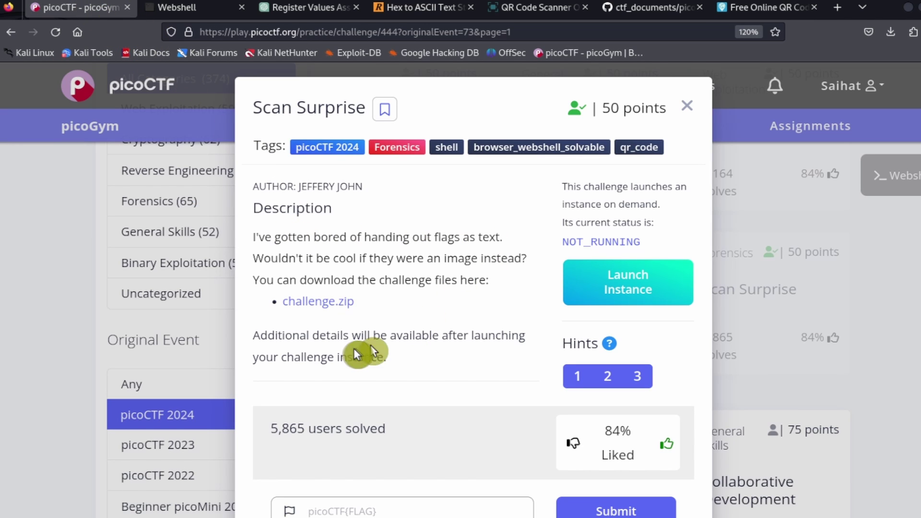
pyautogui.click(339, 510)
pyautogui.hotkey('ctrl', 'v')
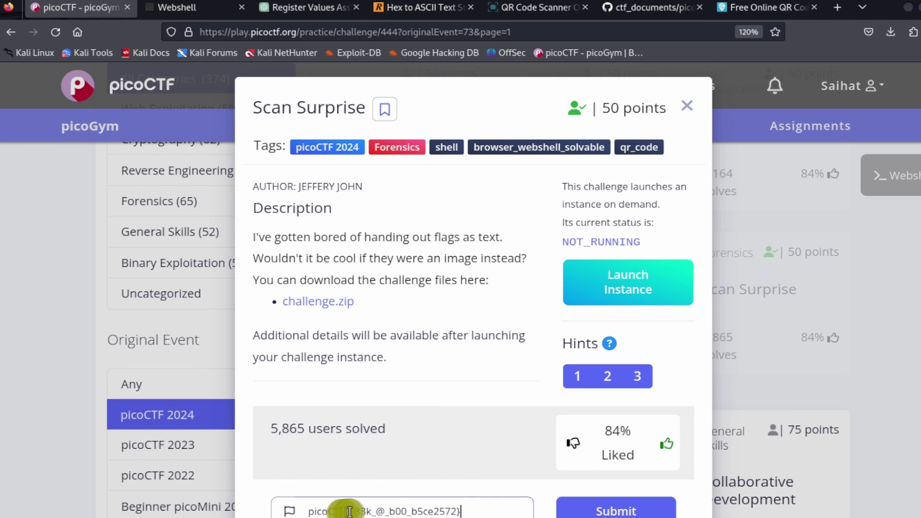
pyautogui.click(616, 510)
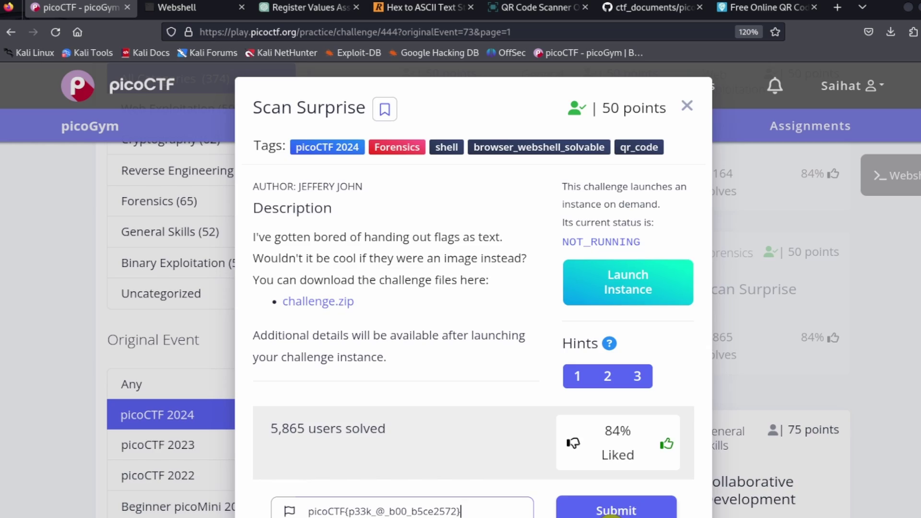